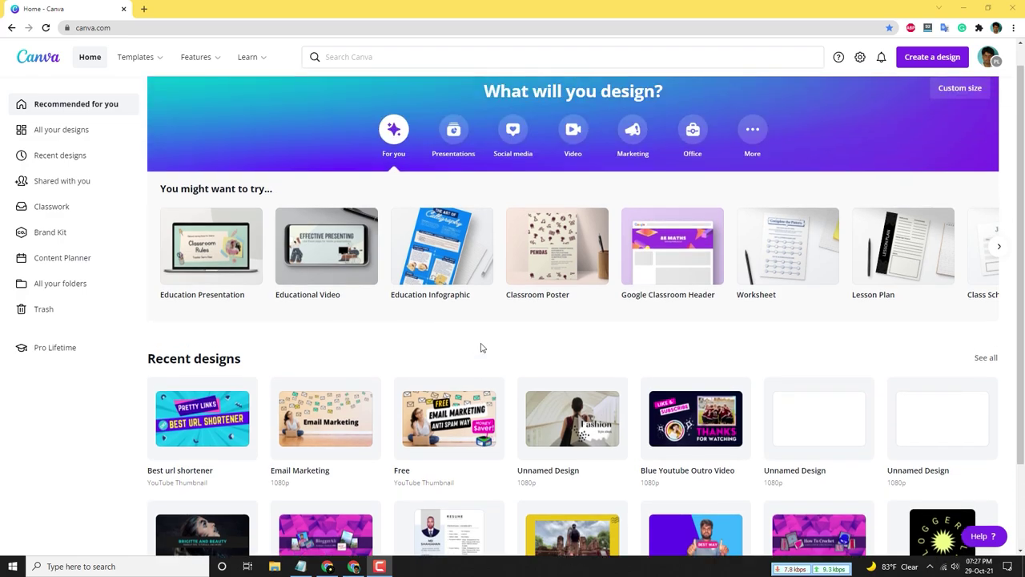
click(996, 58)
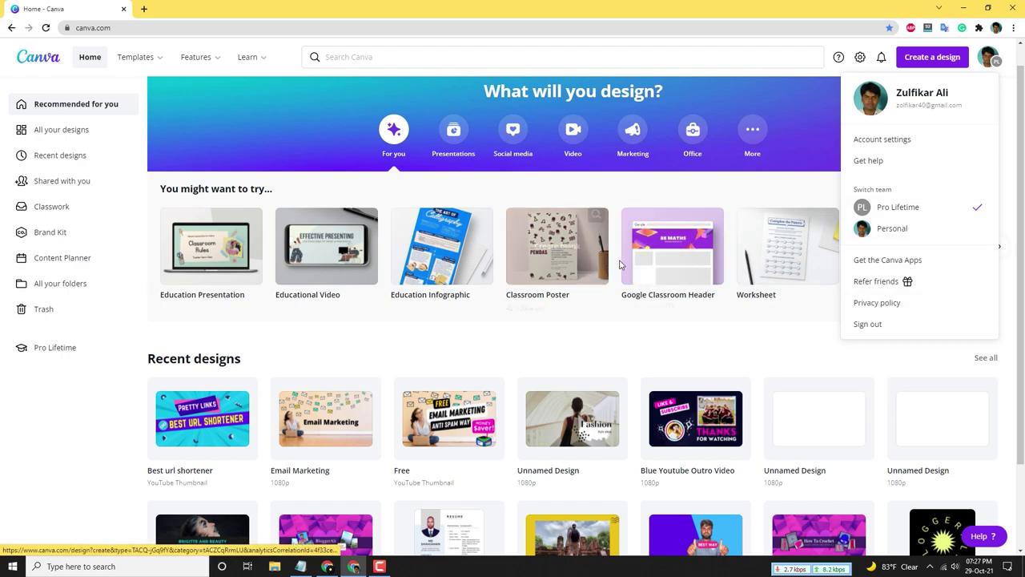
click(295, 341)
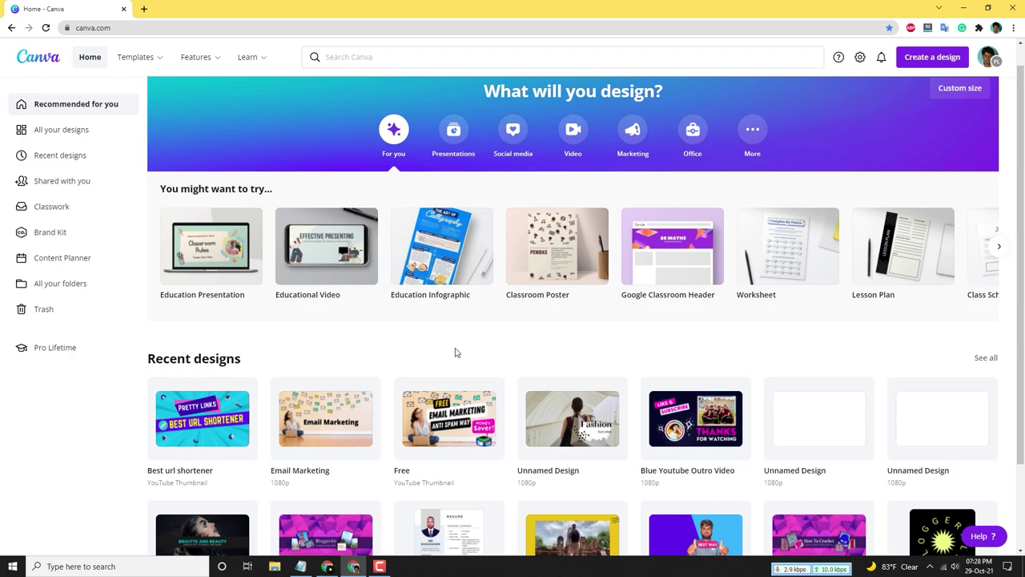
Switch to the incognito browser window with the signed-out Canva homepage and open the email sign-up form
key(alt+Tab)
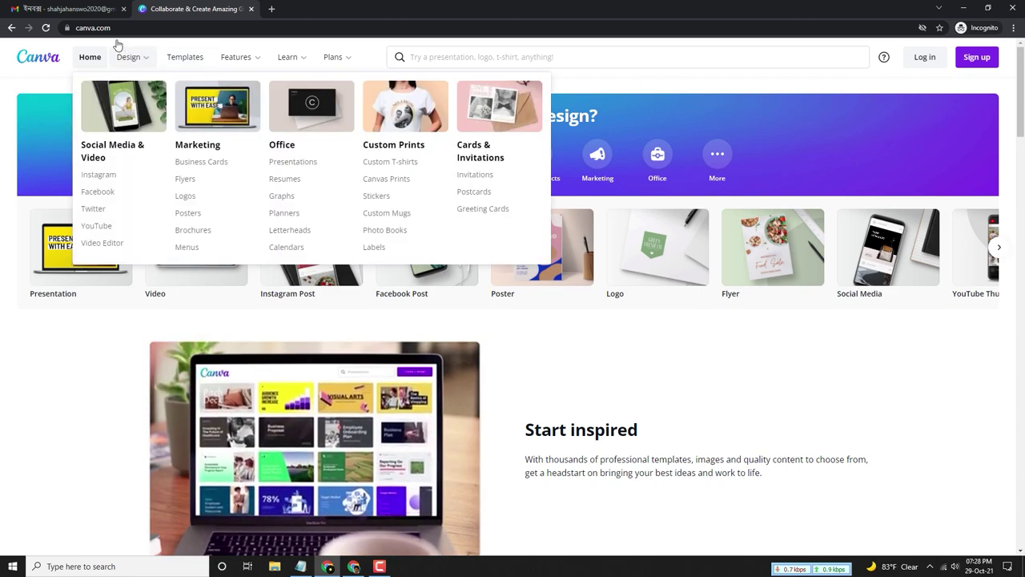
mouse_move(131, 57)
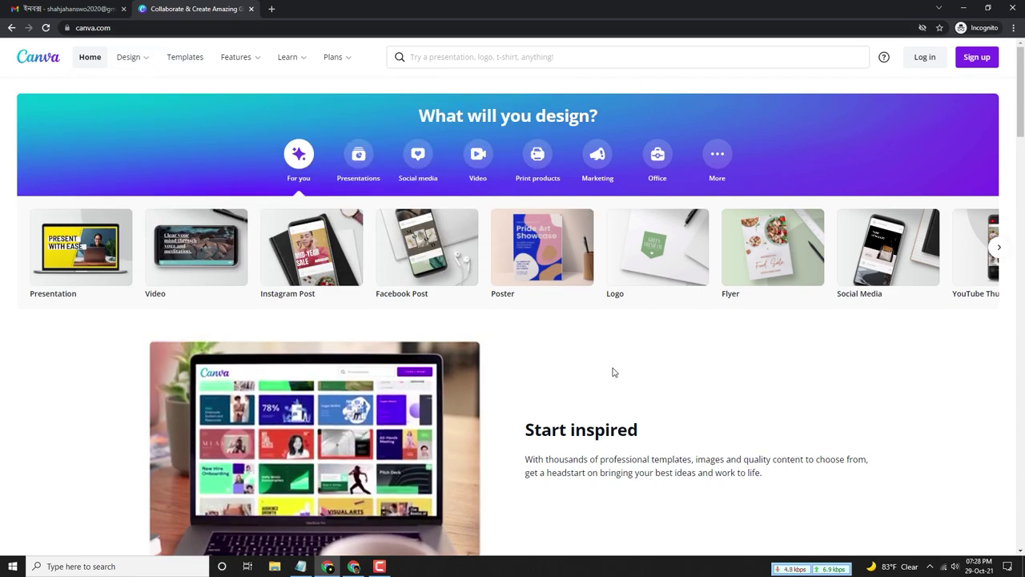
click(977, 57)
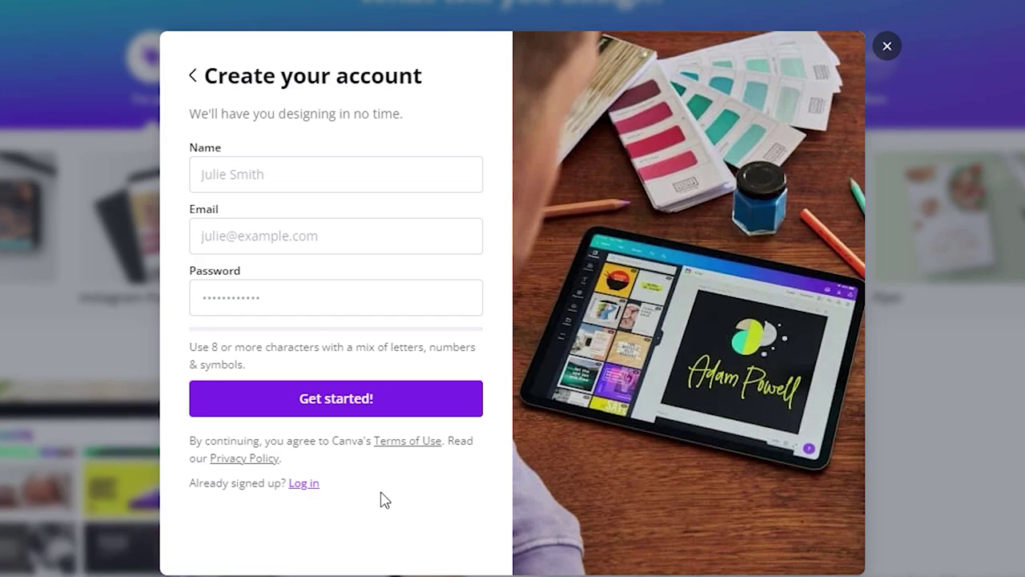
Fill in the email address on the sign-up form and reuse the first part of it as the account name
click(282, 176)
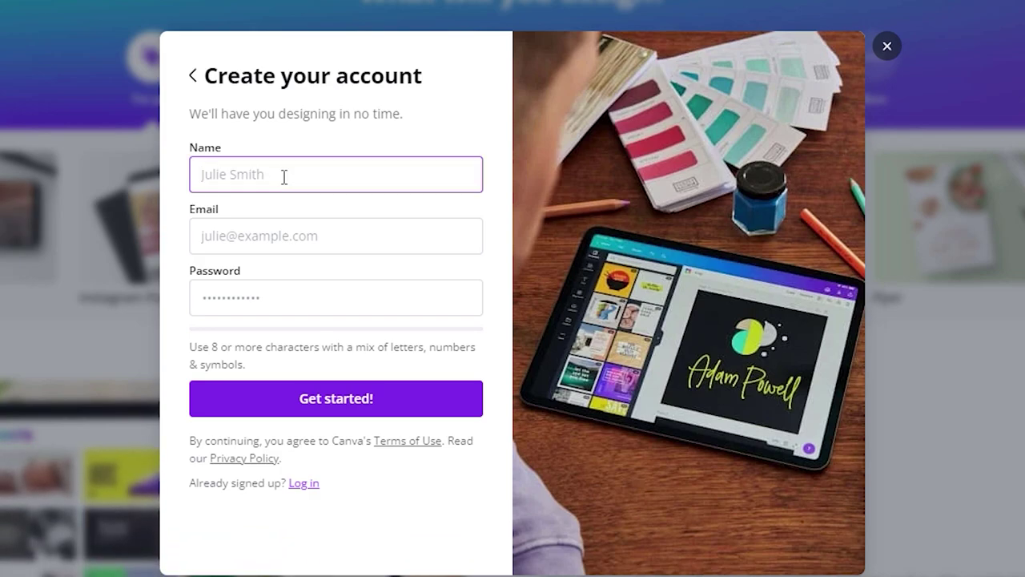
click(269, 240)
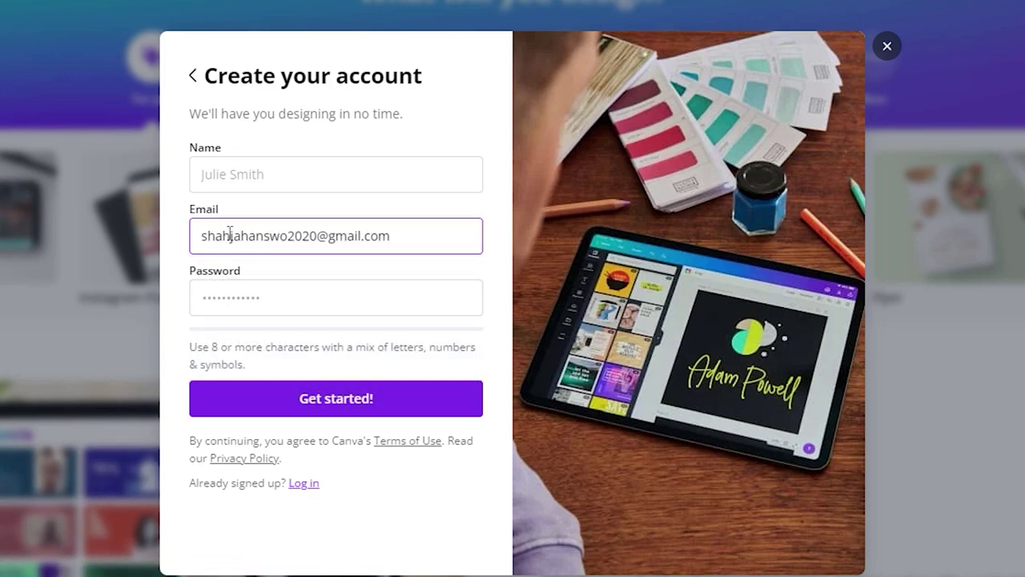
drag(201, 236, 263, 242)
key(ctrl+c)
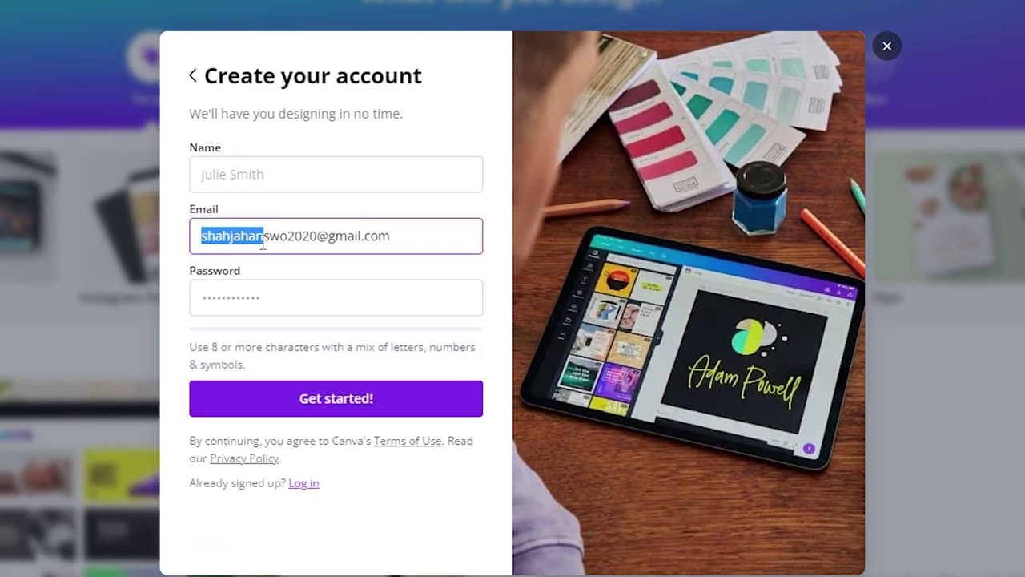
click(261, 174)
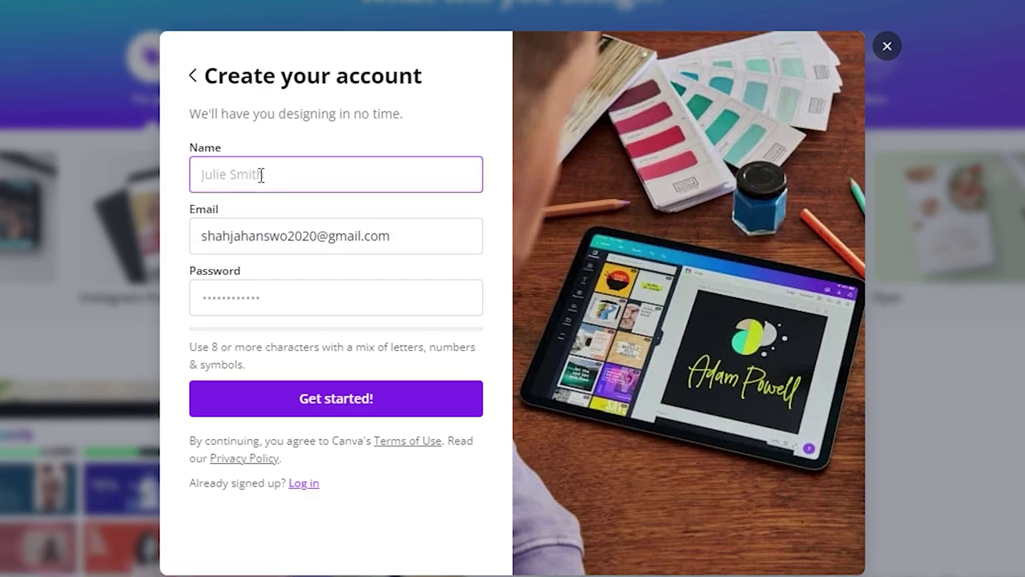
key(ctrl+v)
Enter a password for the new account and submit the sign-up form
click(264, 307)
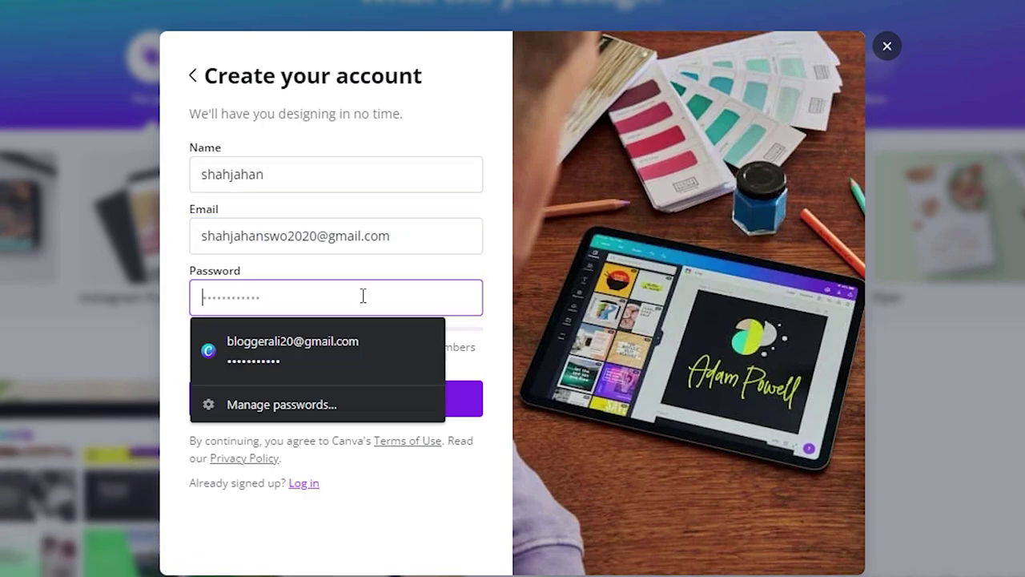
text(***)
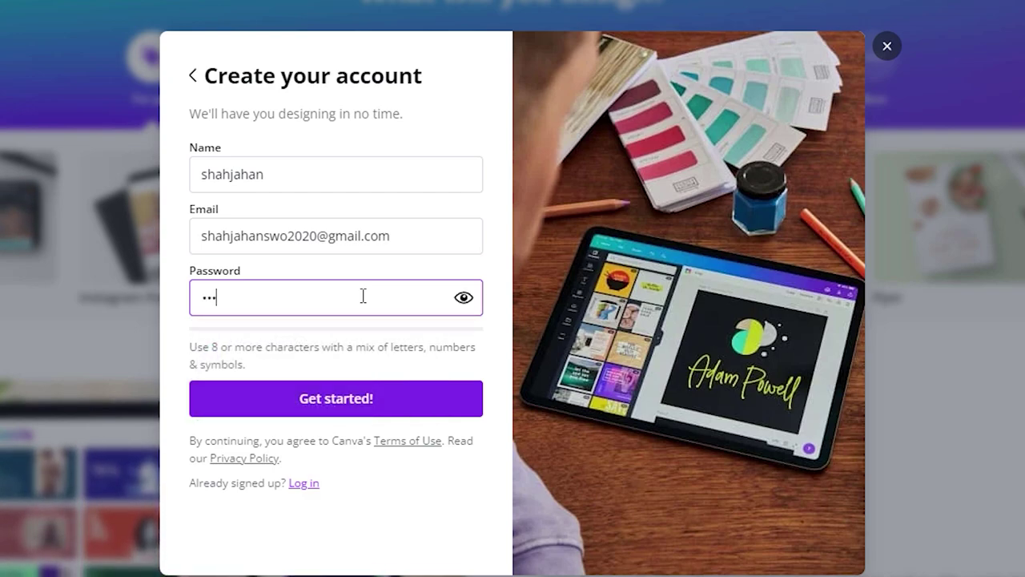
text(****)
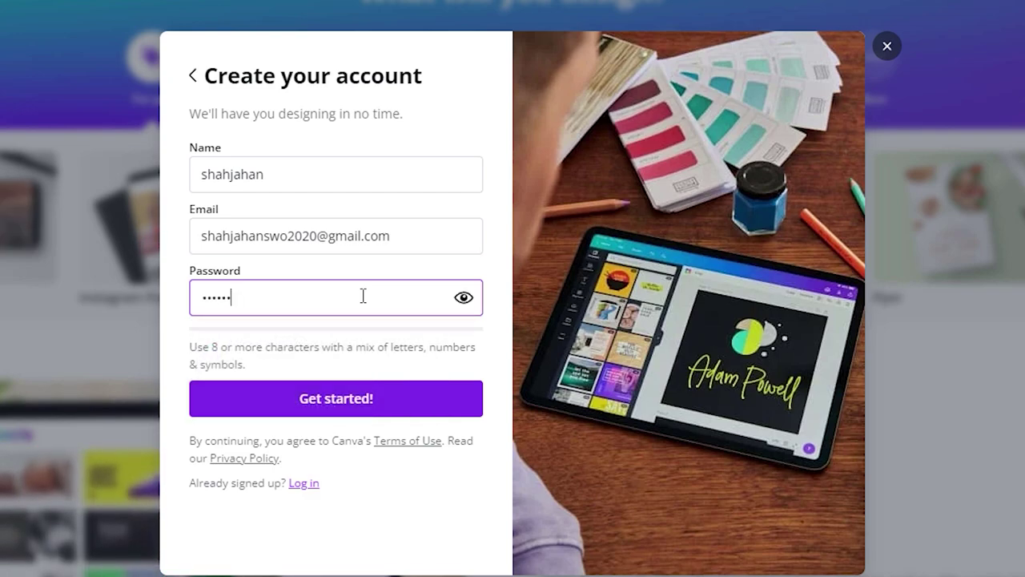
text(***)
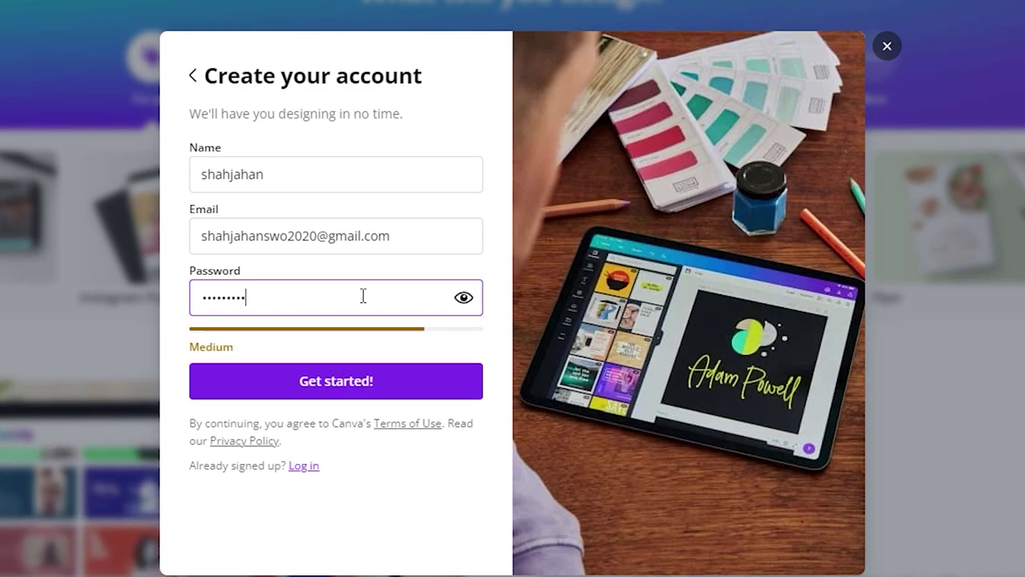
click(377, 390)
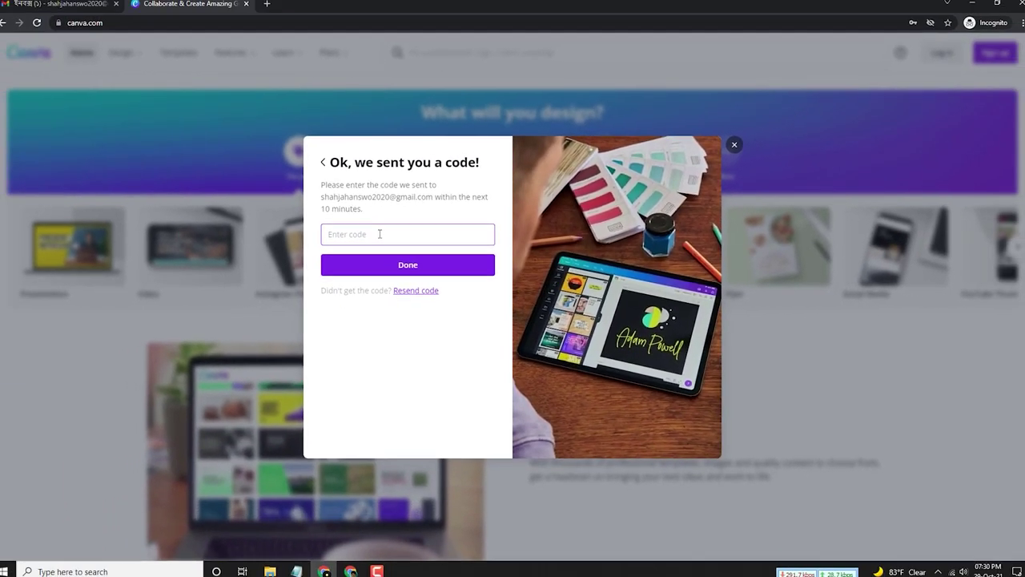
Copy the verification code from Canva's confirmation email in Gmail and enter it in the sign-up's code field
click(60, 4)
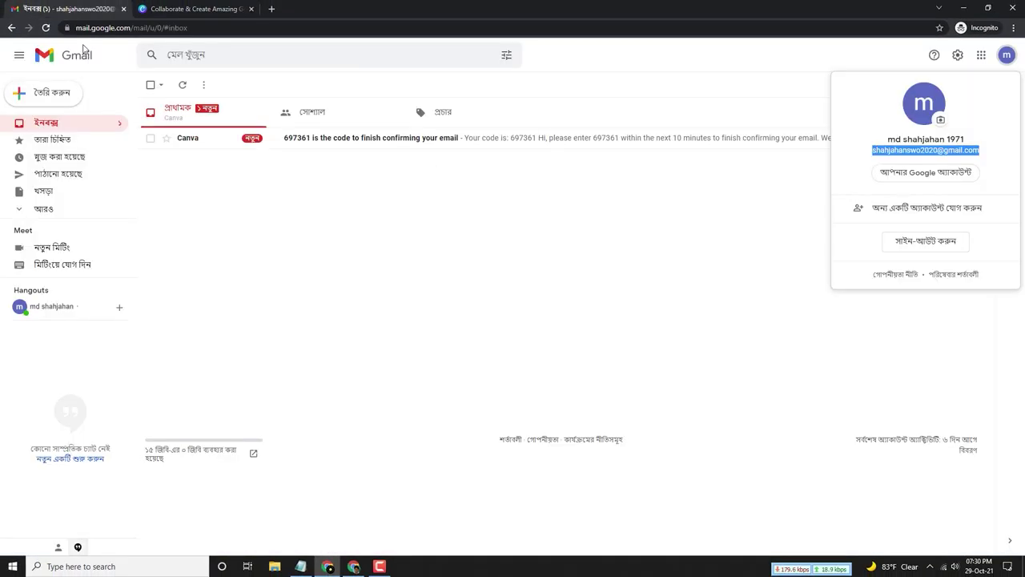
click(377, 138)
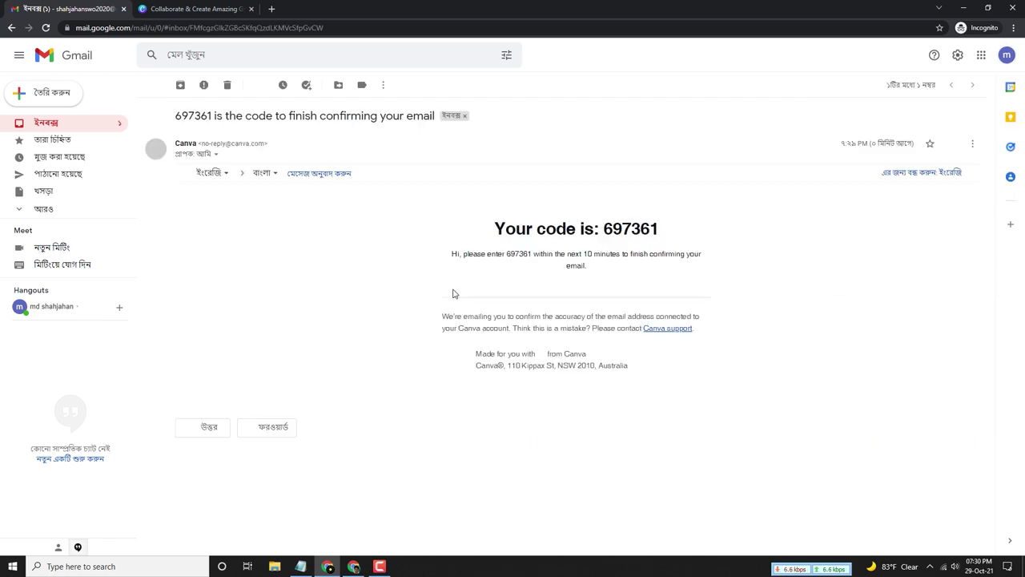
mouse_move(658, 423)
mouse_down()
mouse_move(602, 425)
mouse_move(661, 424)
mouse_up()
click(620, 431)
right_click(620, 431)
right_click(635, 422)
click(651, 430)
click(196, 9)
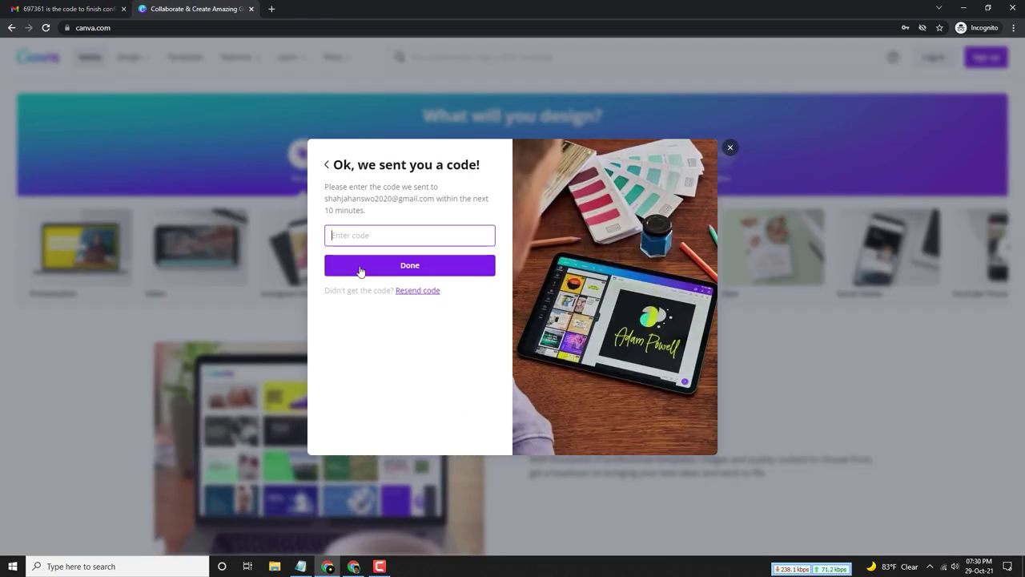
key(ctrl+v)
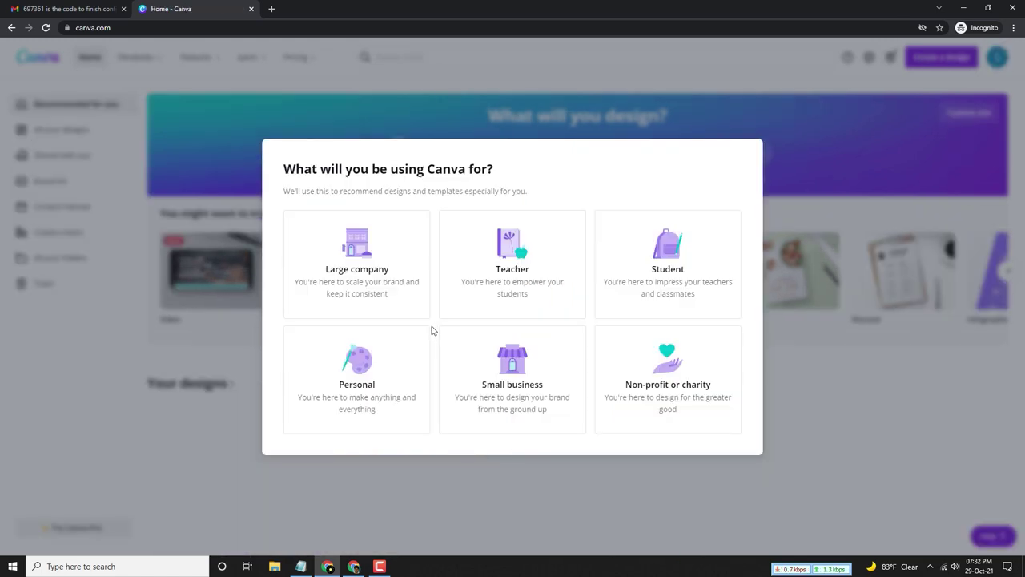
Choose Personal as the intended use and proceed with the free Canva Pro trial on the Yearly plan
click(384, 384)
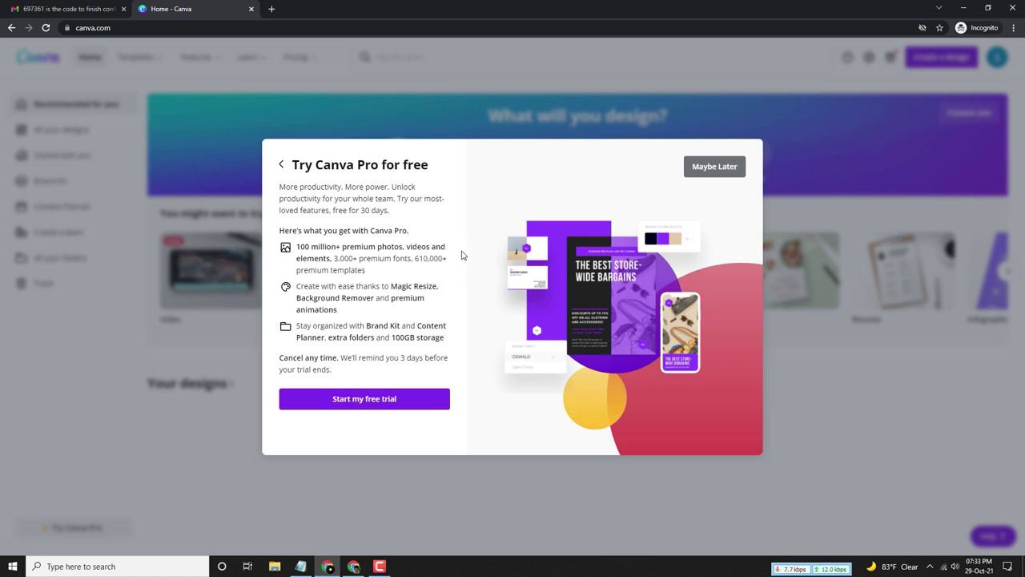
click(383, 408)
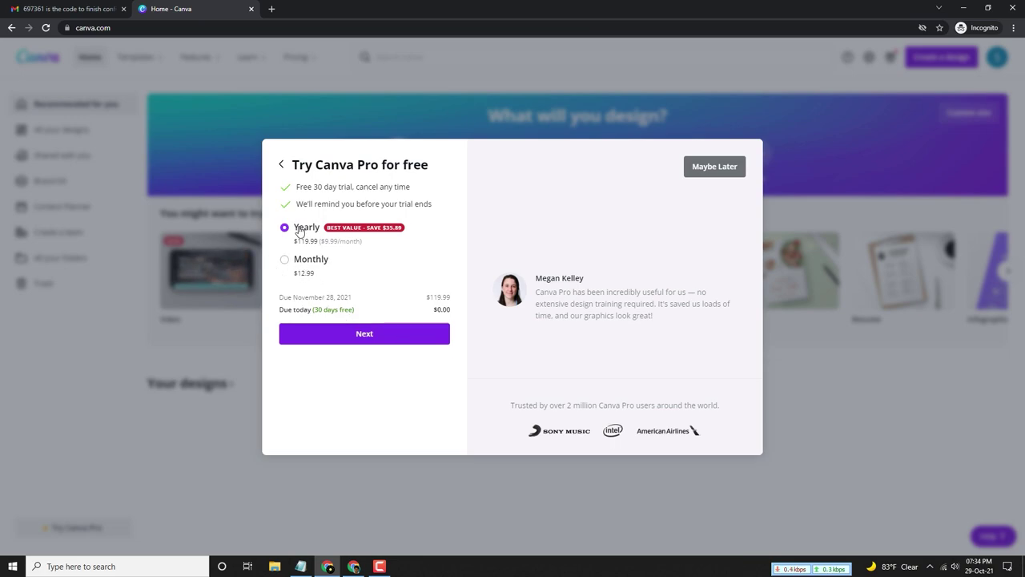
click(352, 334)
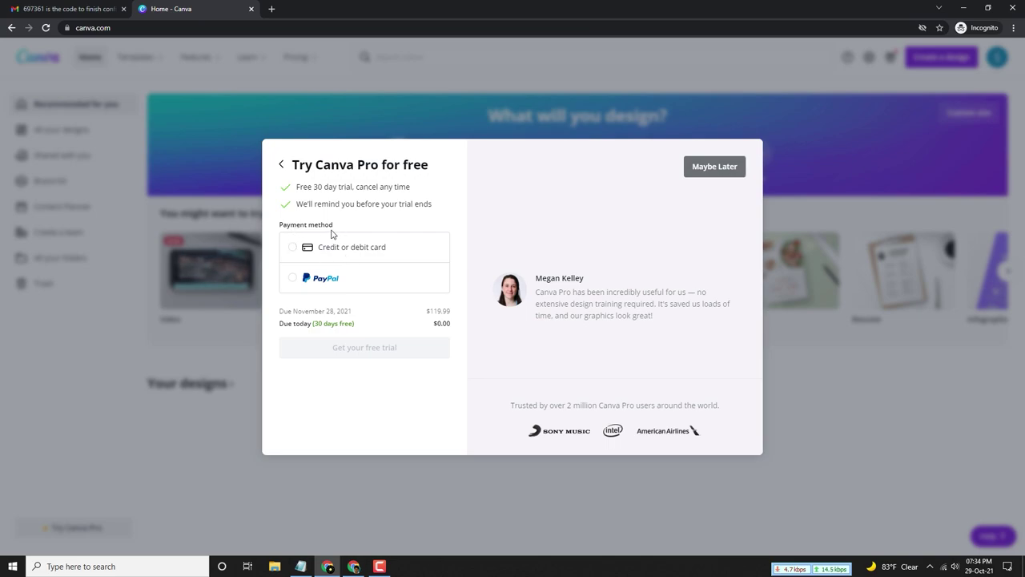
Choose credit or debit card as payment method, fill in the card number, expiry date and security code, and start the free trial
click(294, 248)
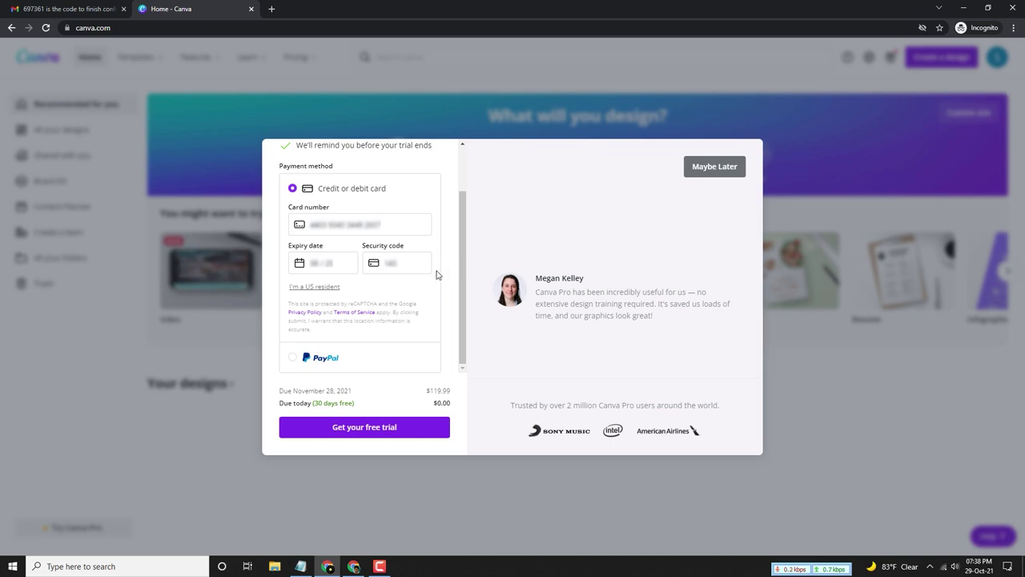
click(380, 434)
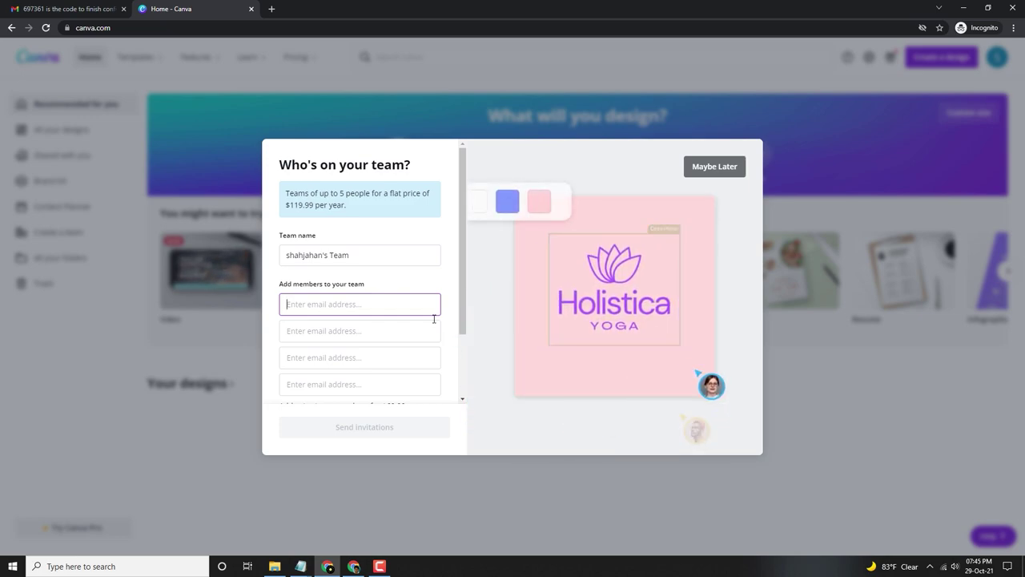
Examine the team invitation form, including its team name, member email fields and the pricing for extra members
scroll(414, 280, down, 2)
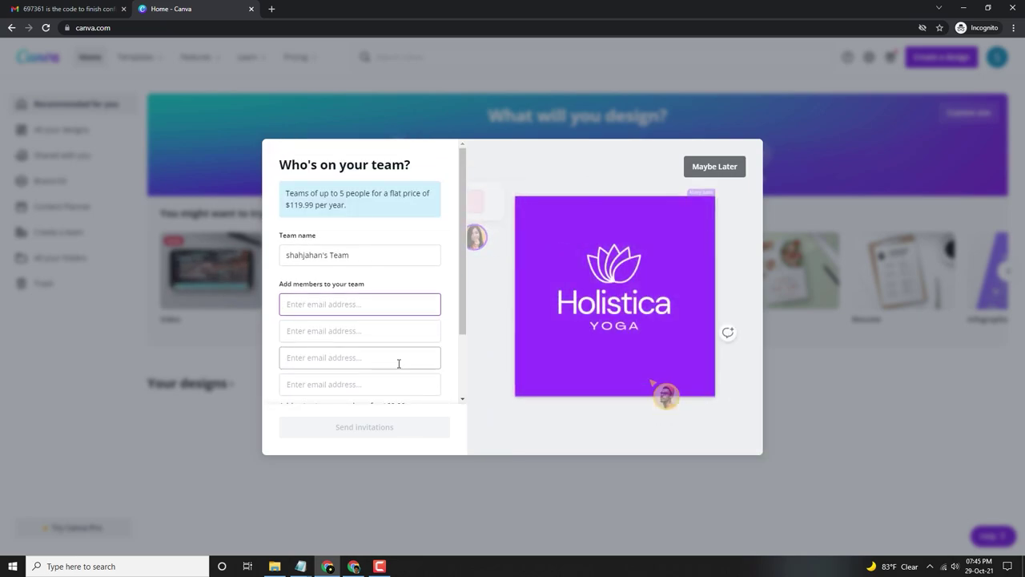
scroll(367, 314, down, 1)
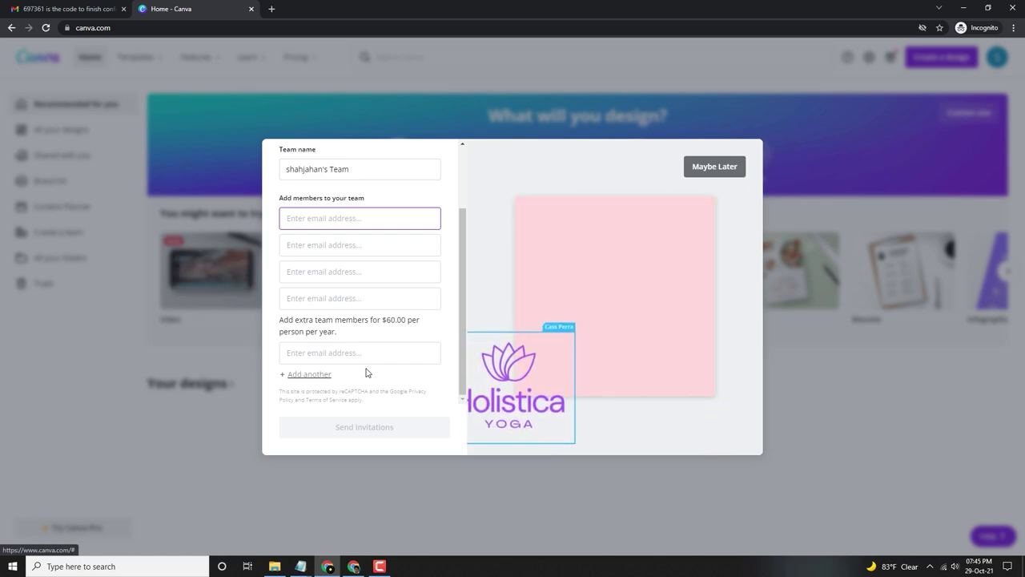
scroll(366, 374, up, 2)
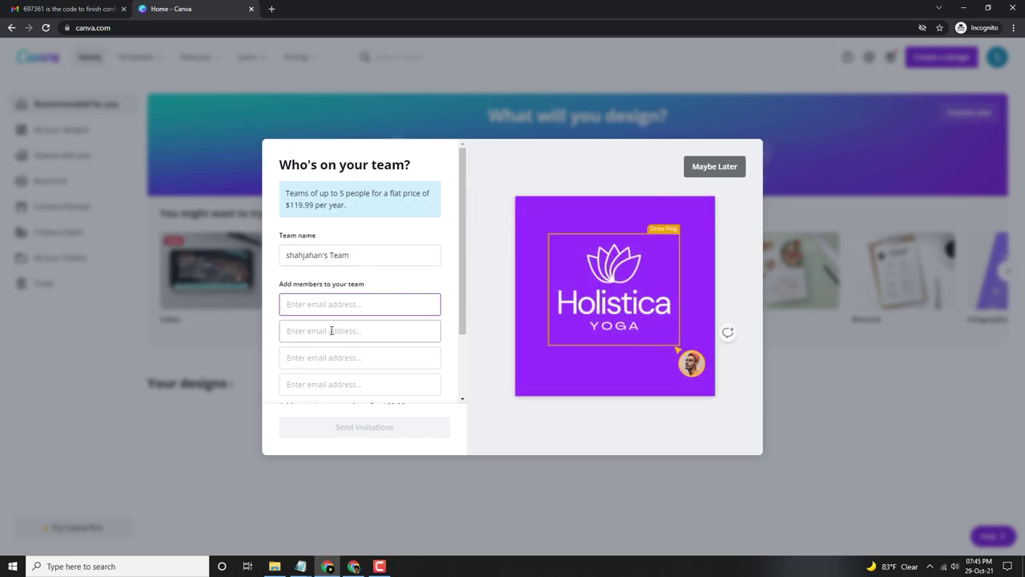
scroll(331, 330, down, 2)
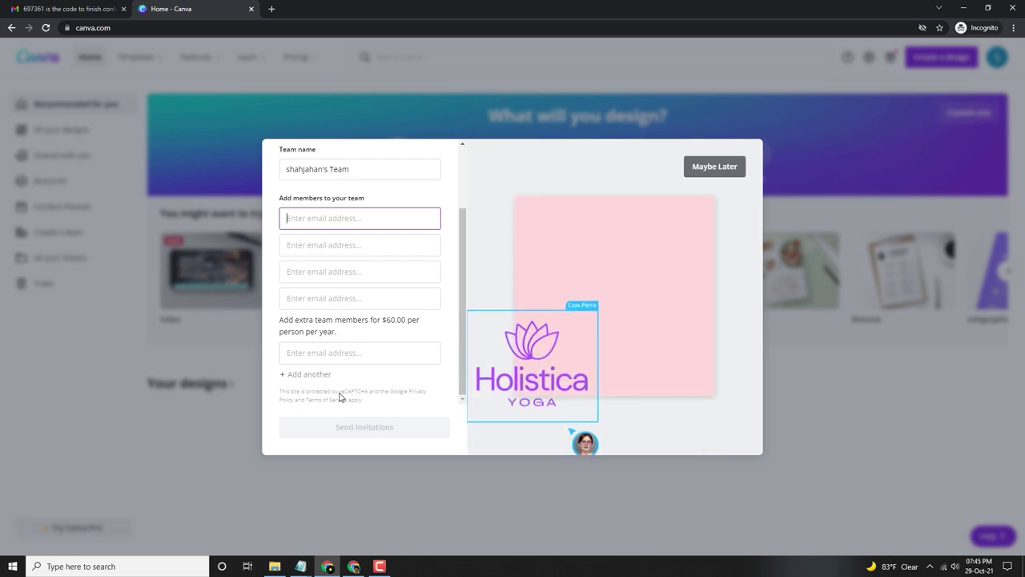
scroll(341, 384, up, 1)
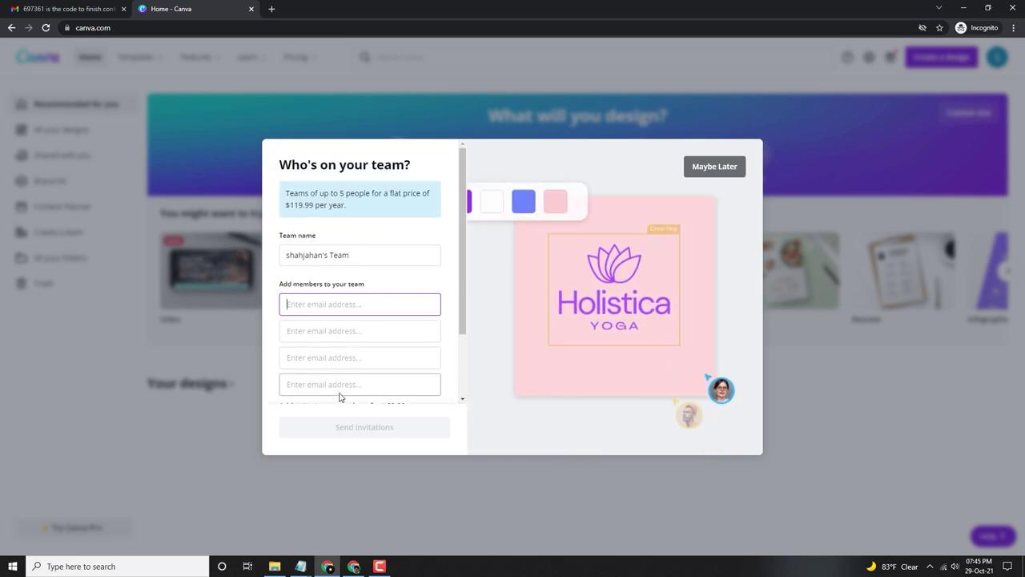
click(450, 276)
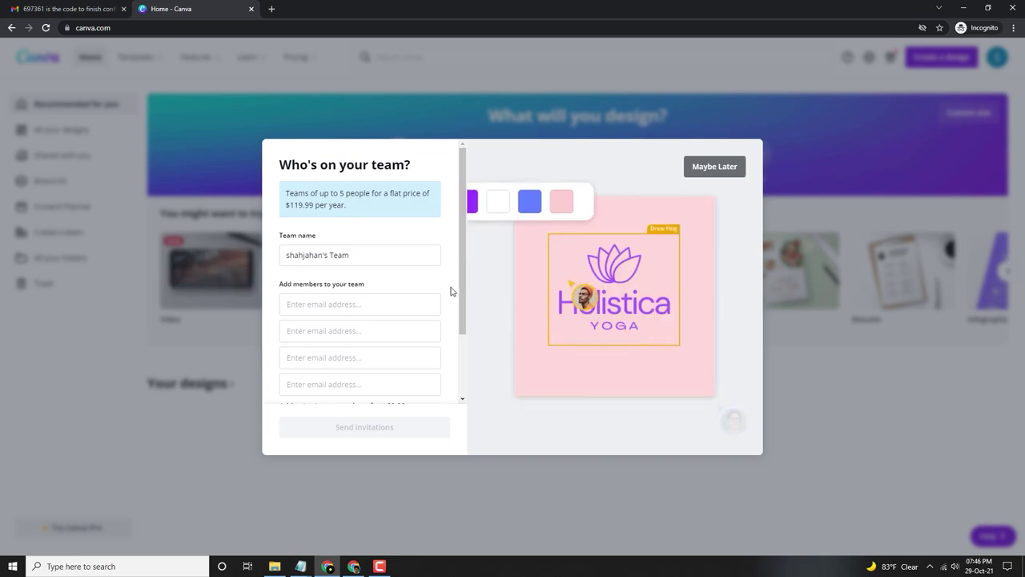
scroll(450, 291, down, 1)
scroll(451, 291, up, 1)
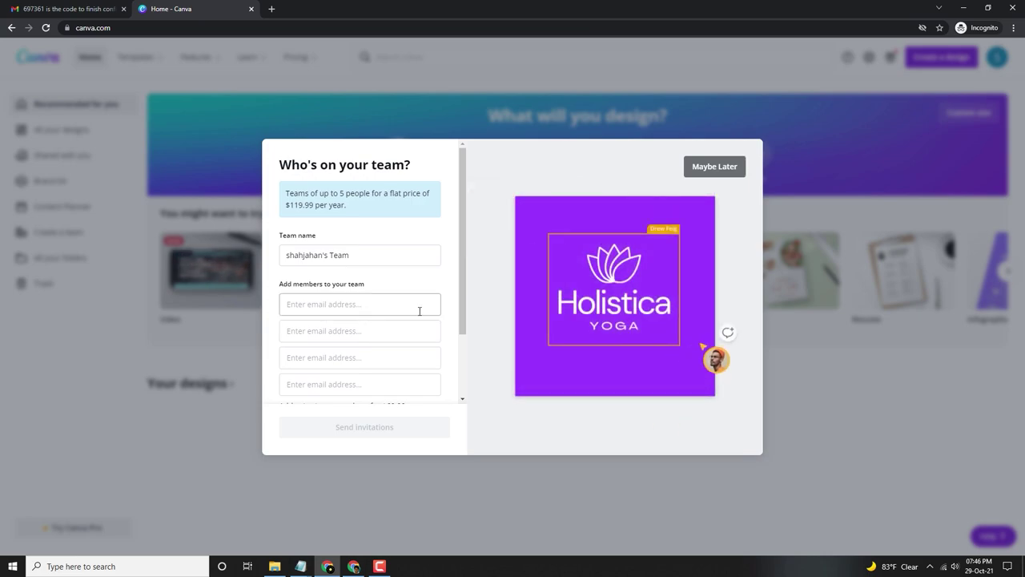
scroll(377, 331, down, 1)
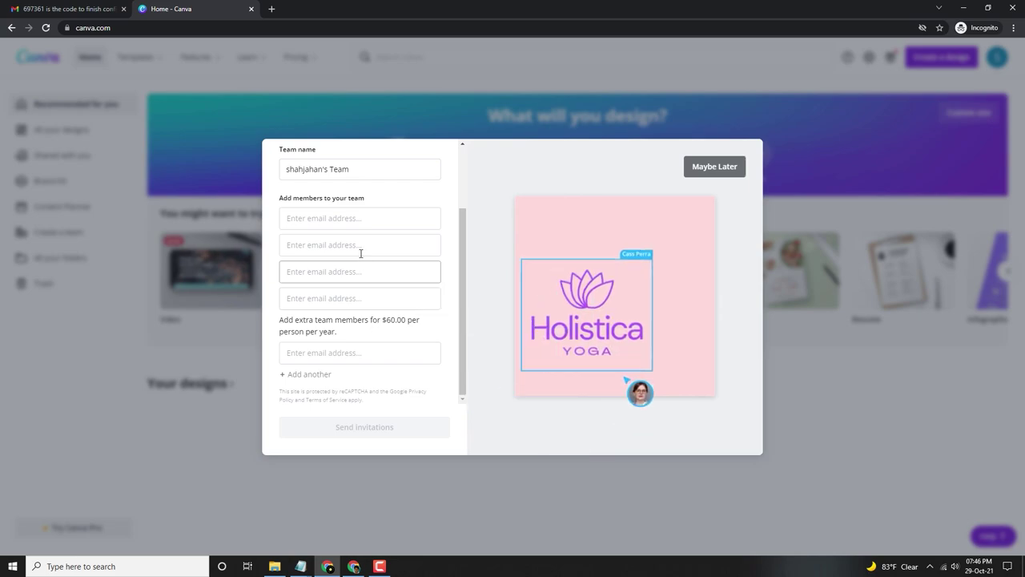
click(355, 224)
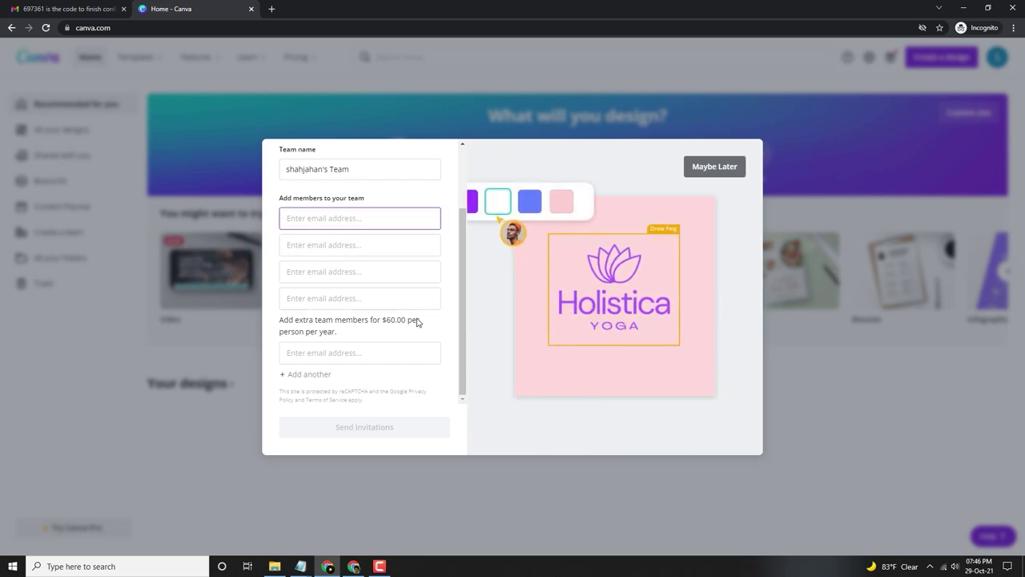
scroll(390, 372, up, 1)
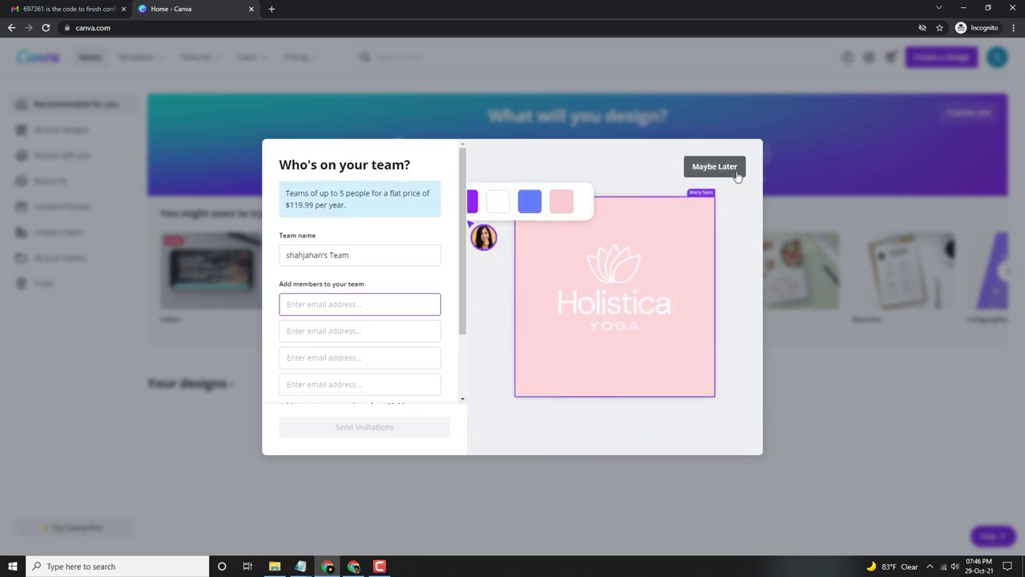
Skip inviting team members and select Create videos as the purpose for Canva Pro
click(709, 168)
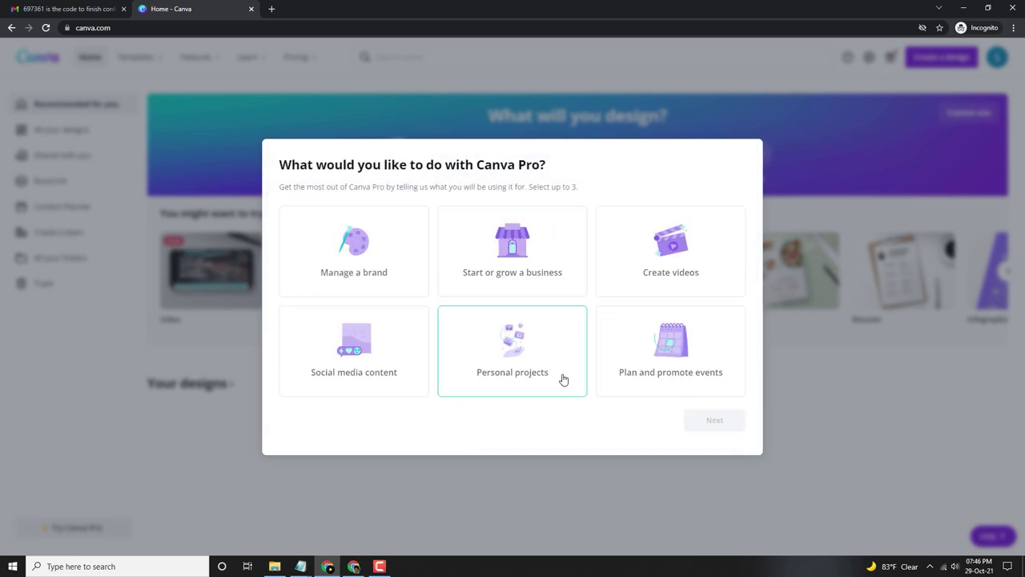
click(643, 269)
click(718, 422)
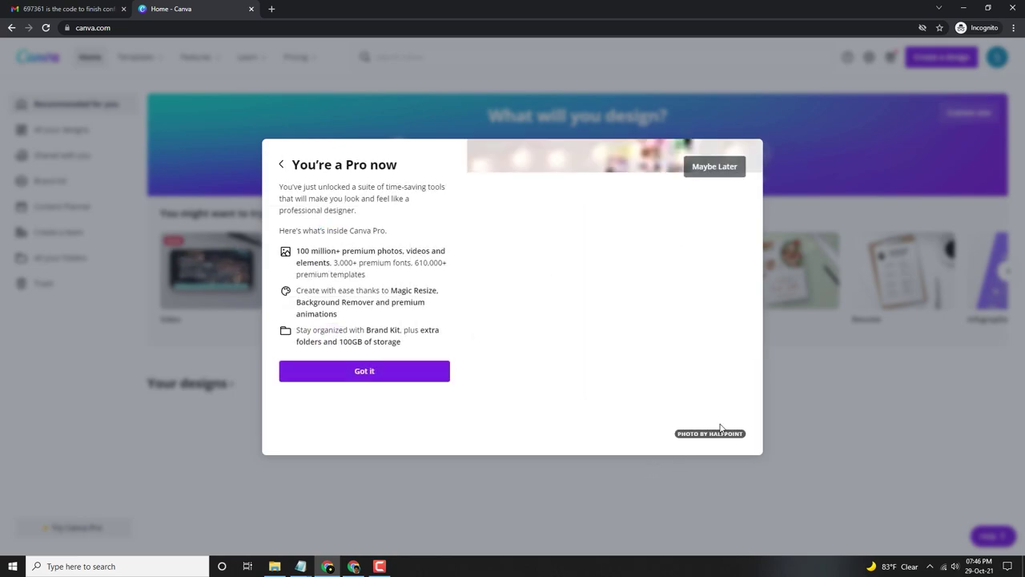
Acknowledge the Canva Pro welcome message and postpone the suggestion to create a presentation
click(396, 374)
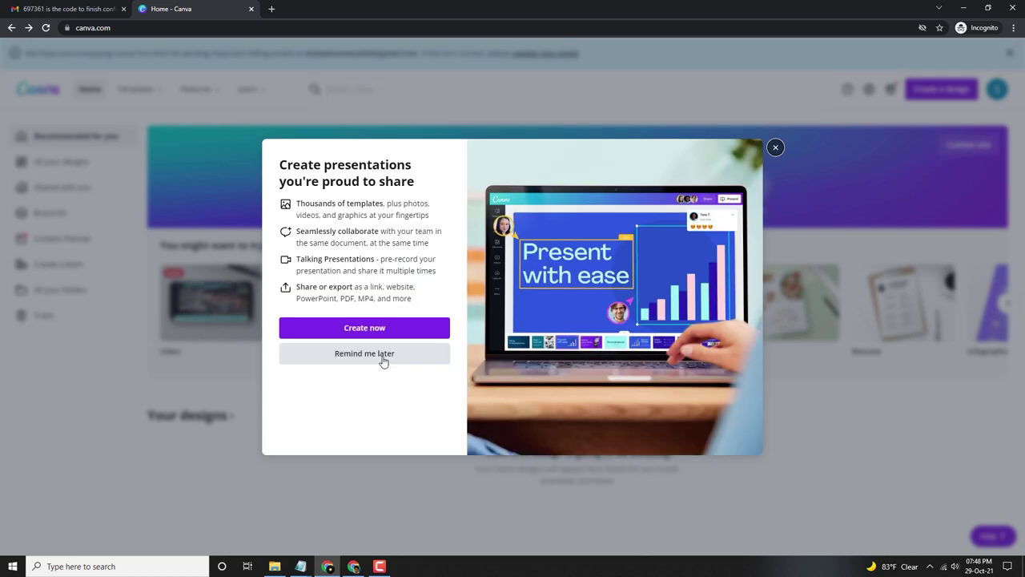
click(384, 358)
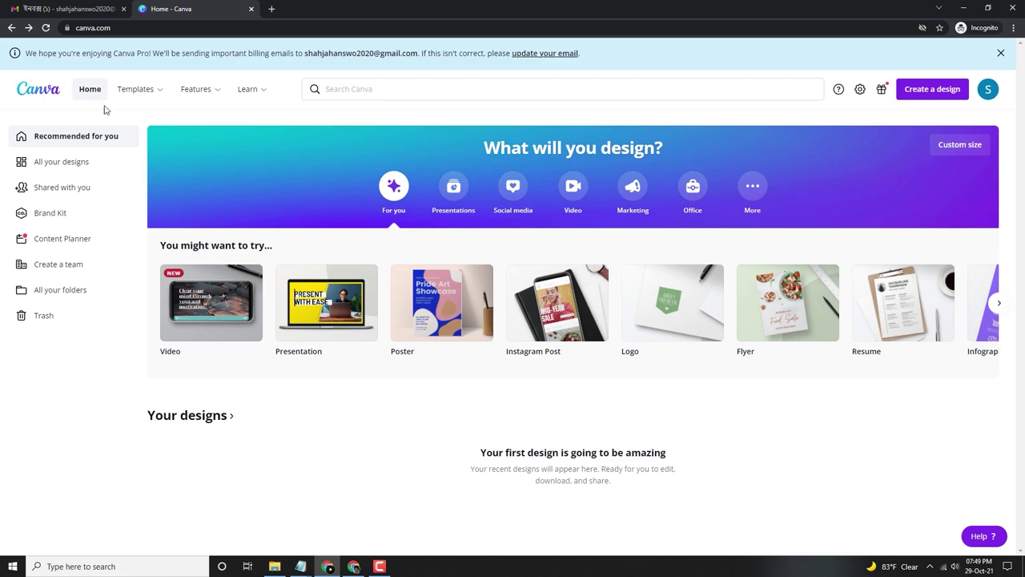
Switch to the Gmail inbox, open Canva's Pro subscription details email and review its billing section
click(72, 9)
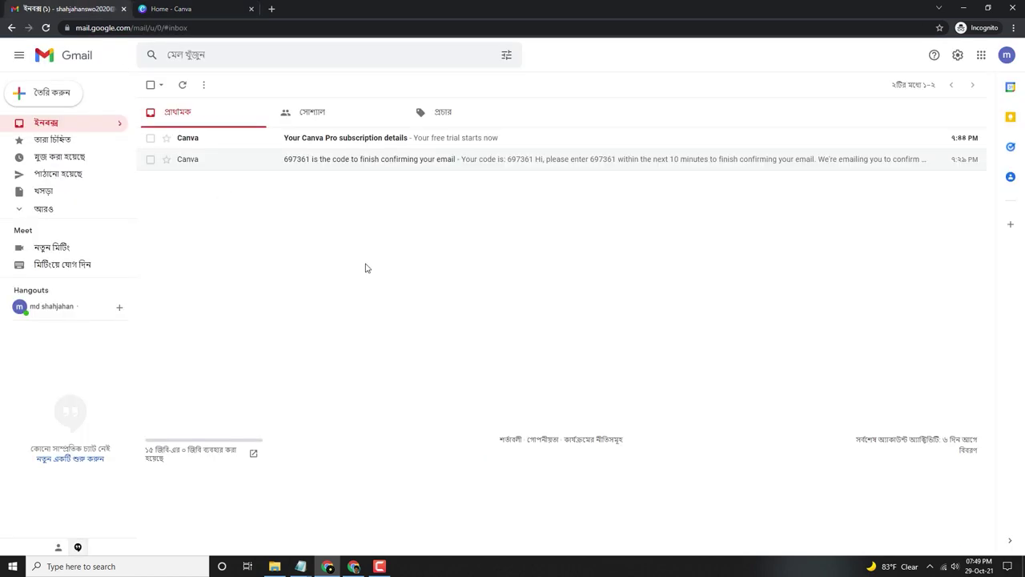
click(309, 139)
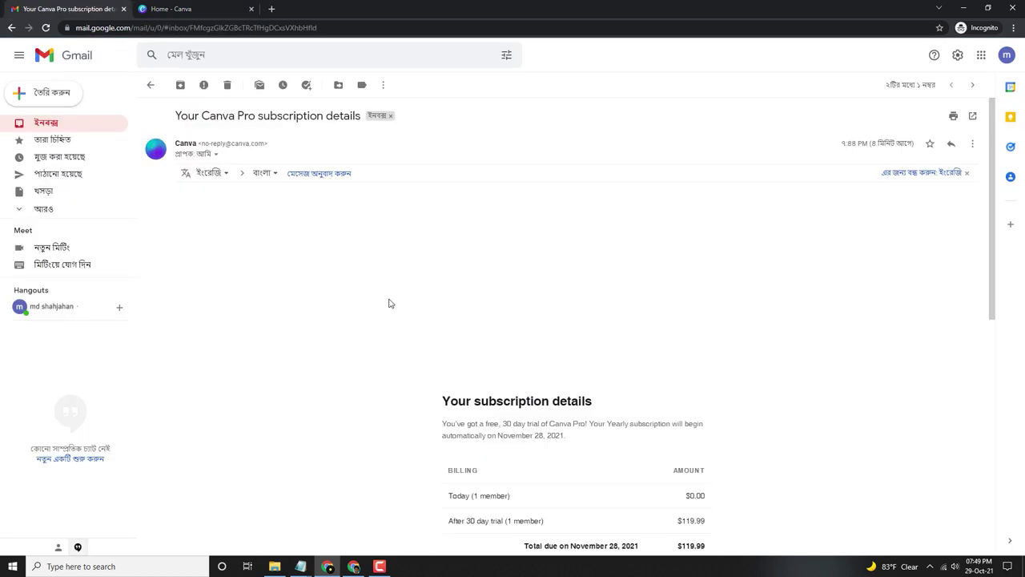
scroll(349, 325, down, 2)
scroll(508, 422, down, 1)
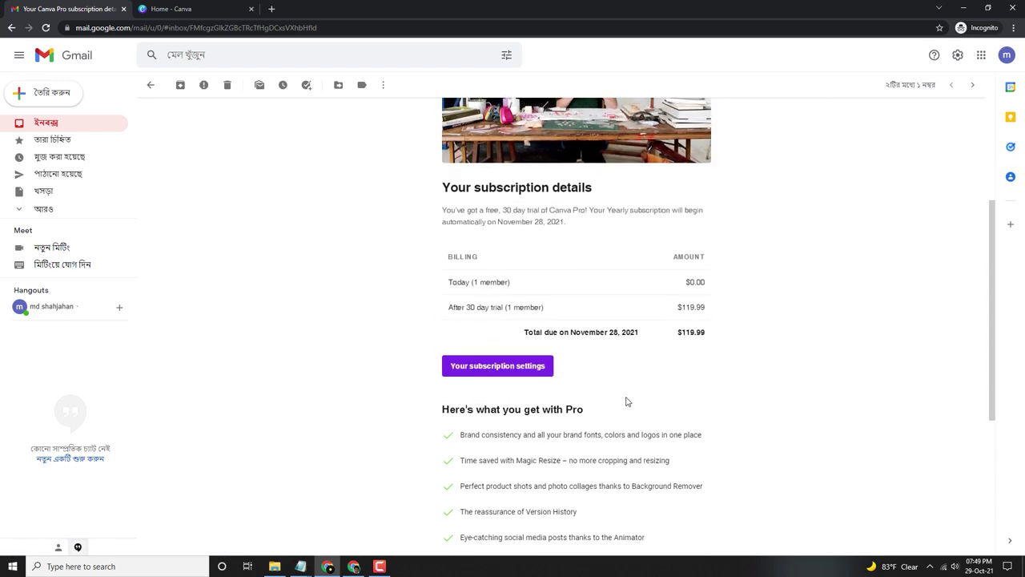
Return to Canva and create a blank YouTube Thumbnail design from the Social media category
key(ctrl+Tab)
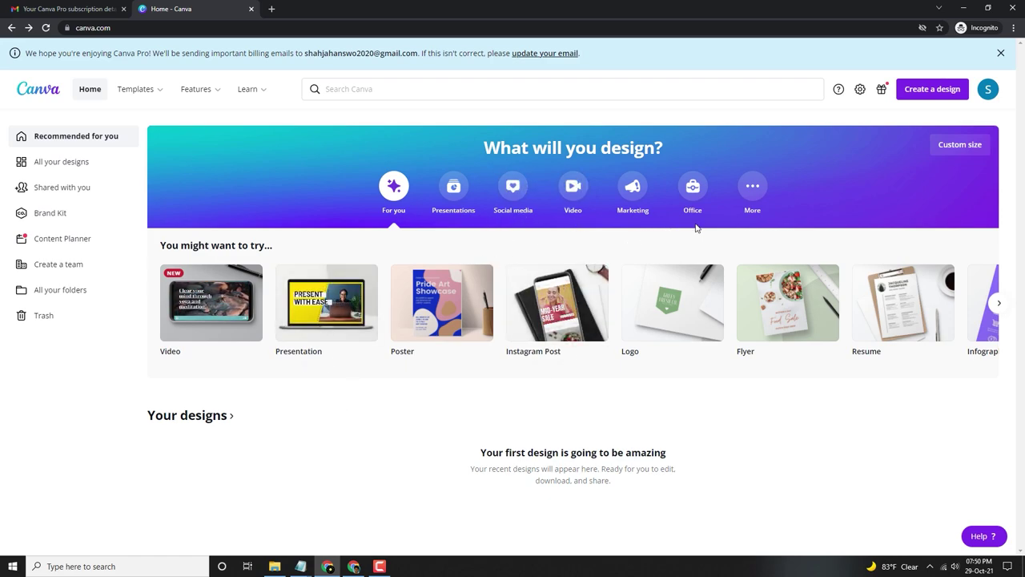
click(513, 185)
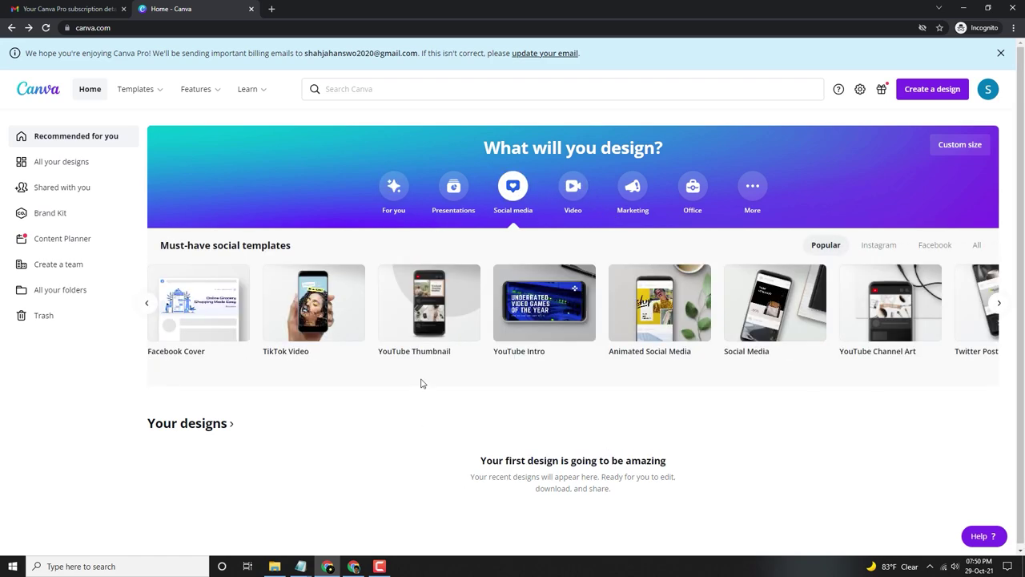
click(433, 312)
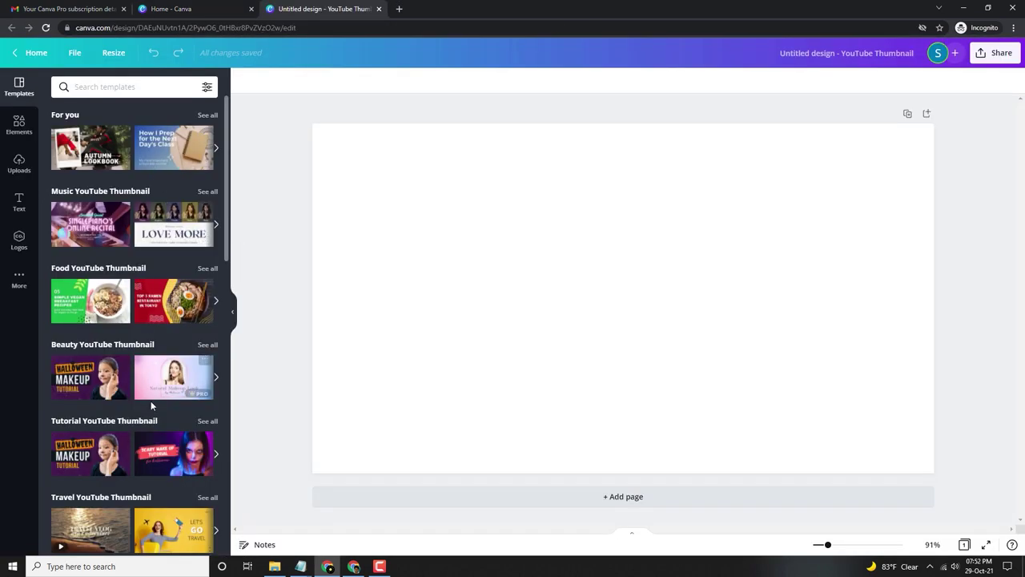
Browse the thumbnail templates and apply the red ramen restaurant template from Food YouTube Thumbnail to the blank page
scroll(150, 404, down, 3)
scroll(150, 406, up, 2)
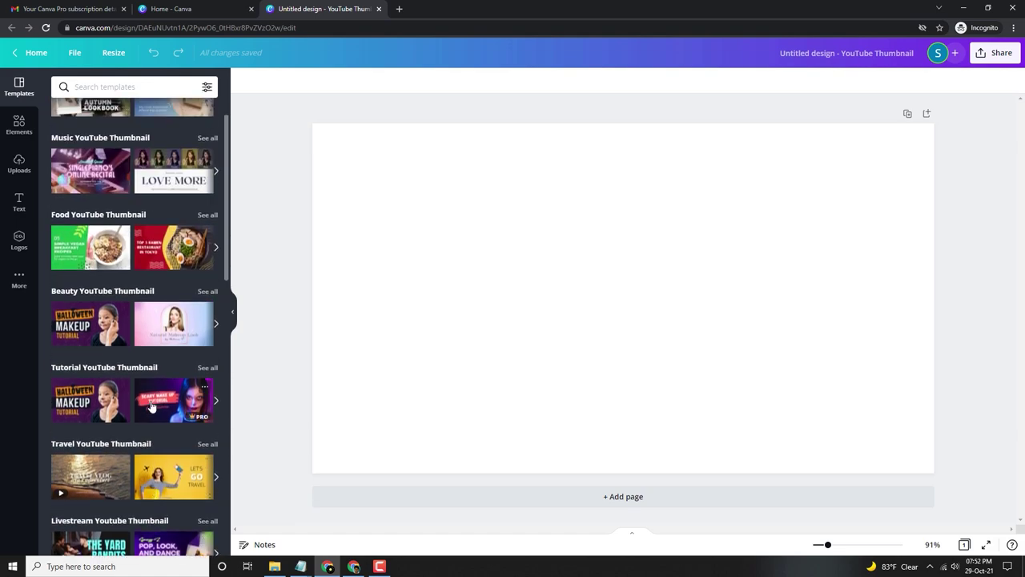
click(169, 247)
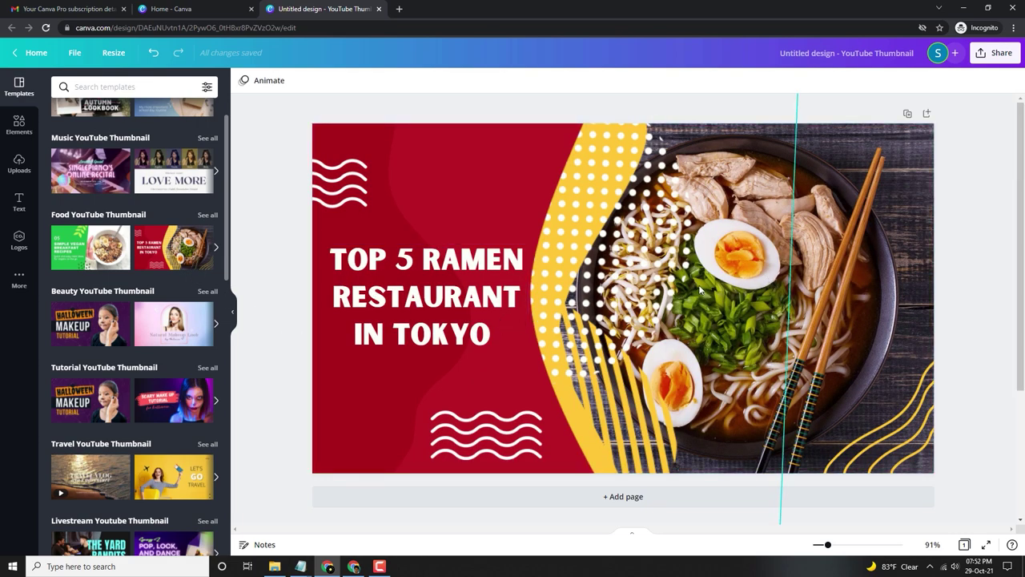
click(735, 285)
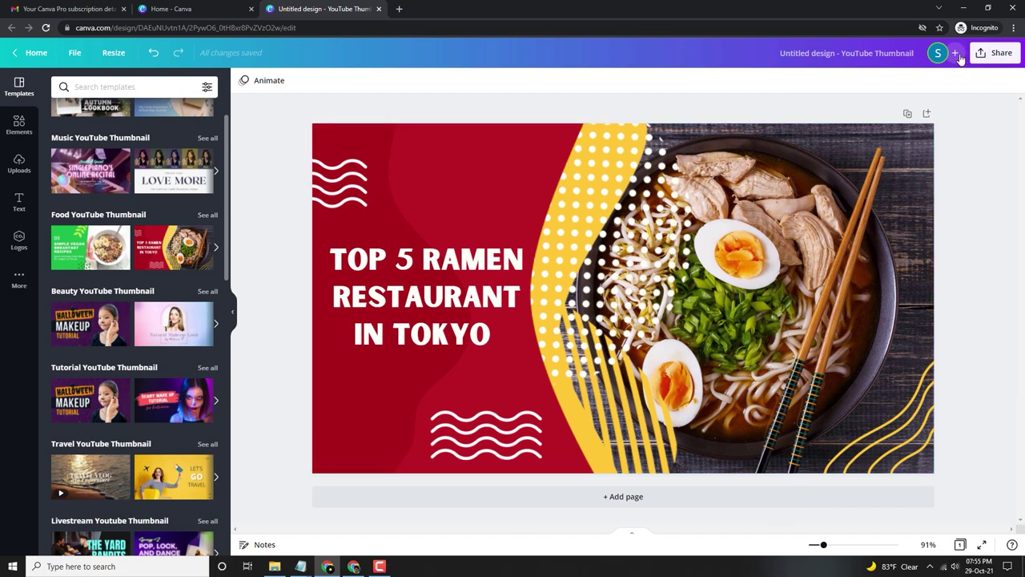
Download the ramen thumbnail as a PNG with the size multiplier set to 2 and file compression enabled
click(990, 58)
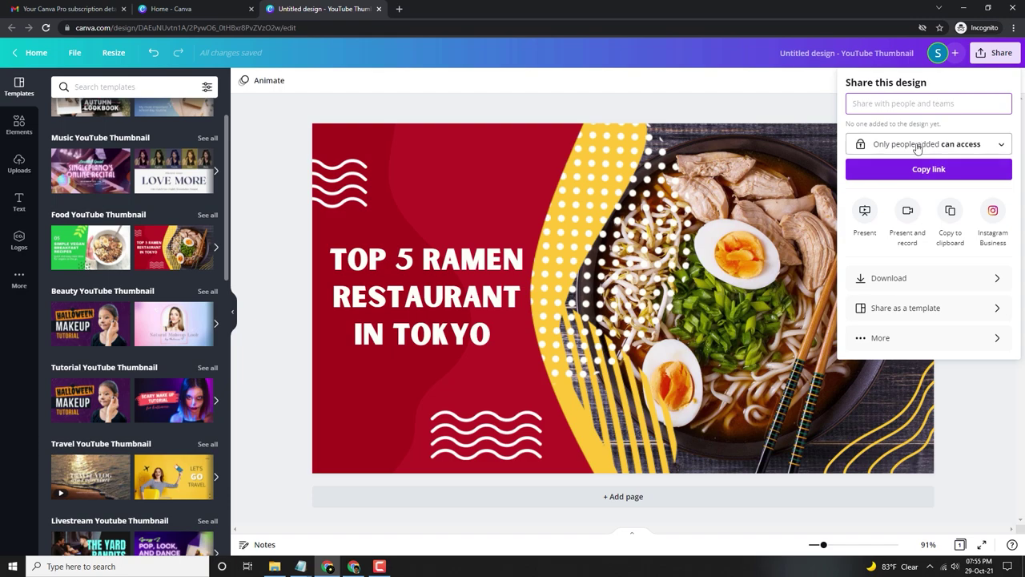
click(913, 279)
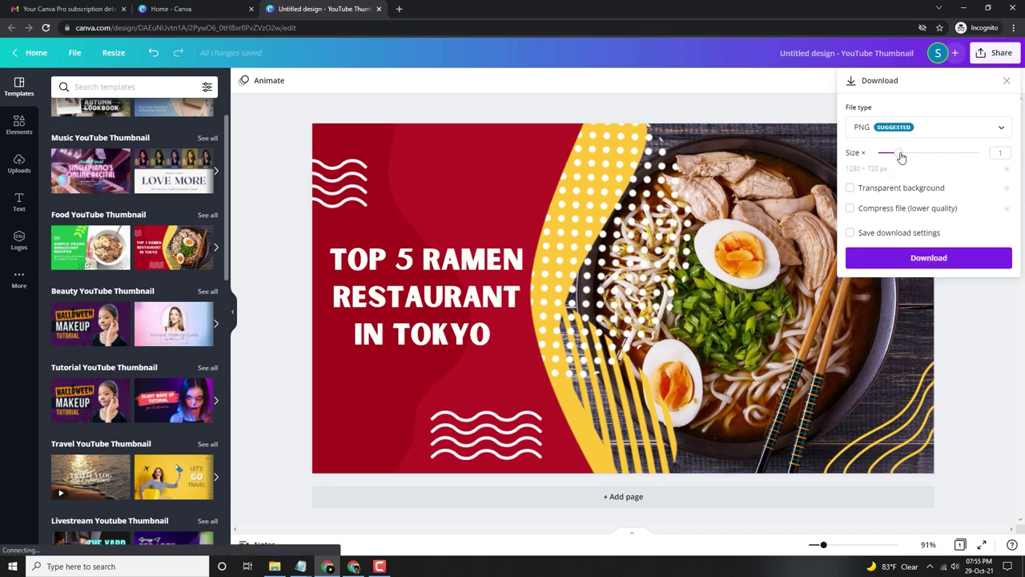
drag(900, 155, 963, 167)
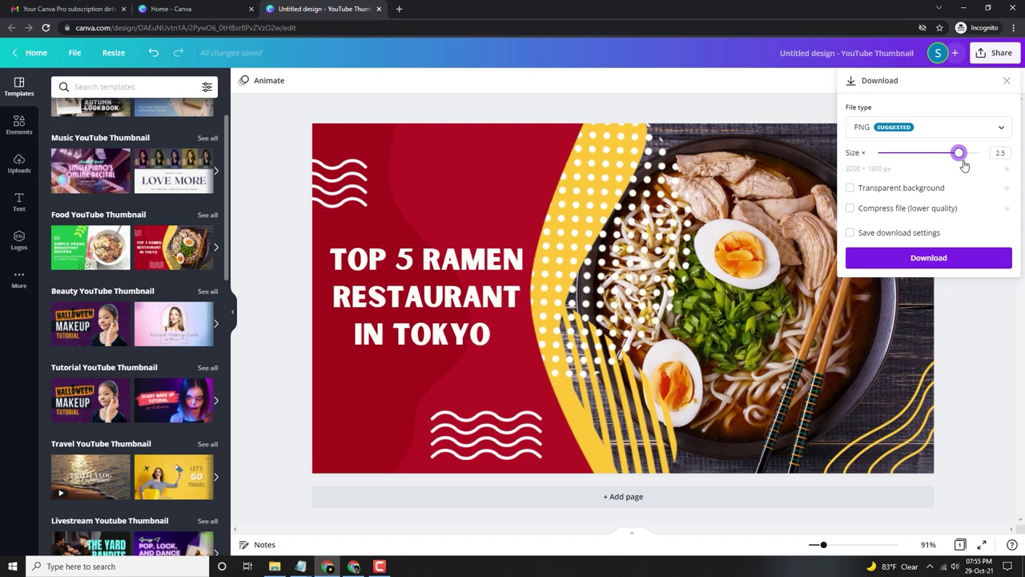
click(949, 163)
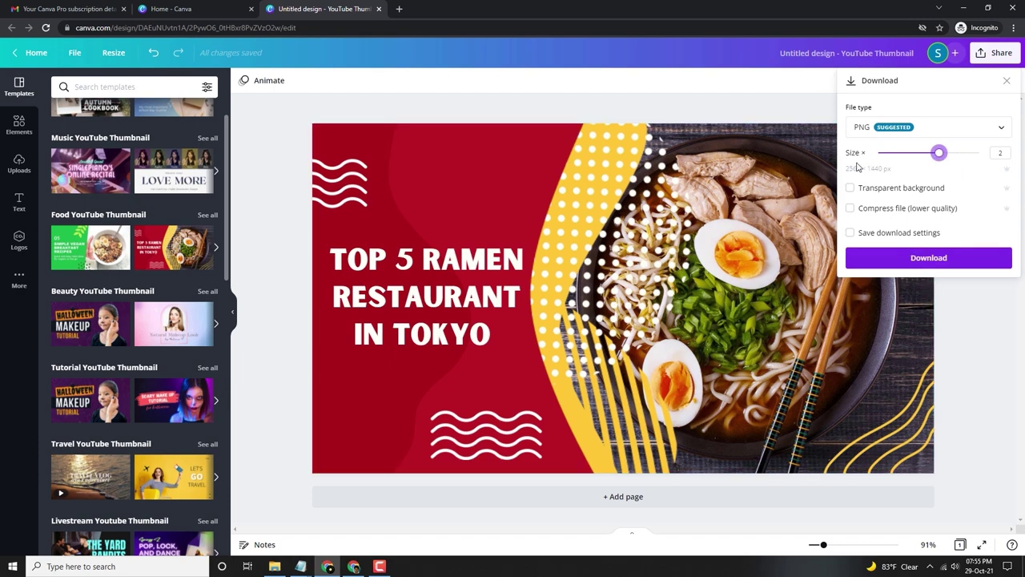
click(950, 130)
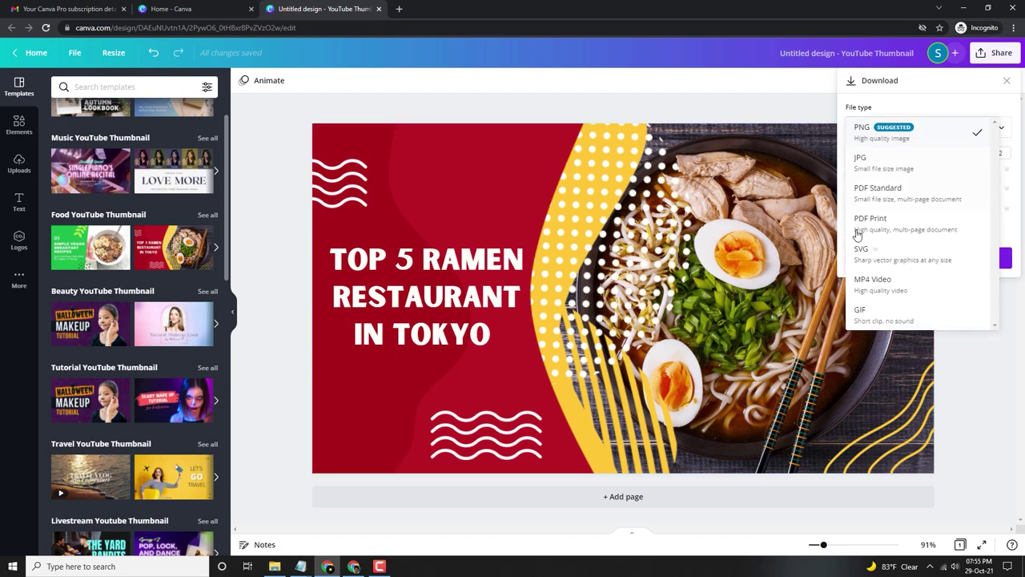
click(871, 136)
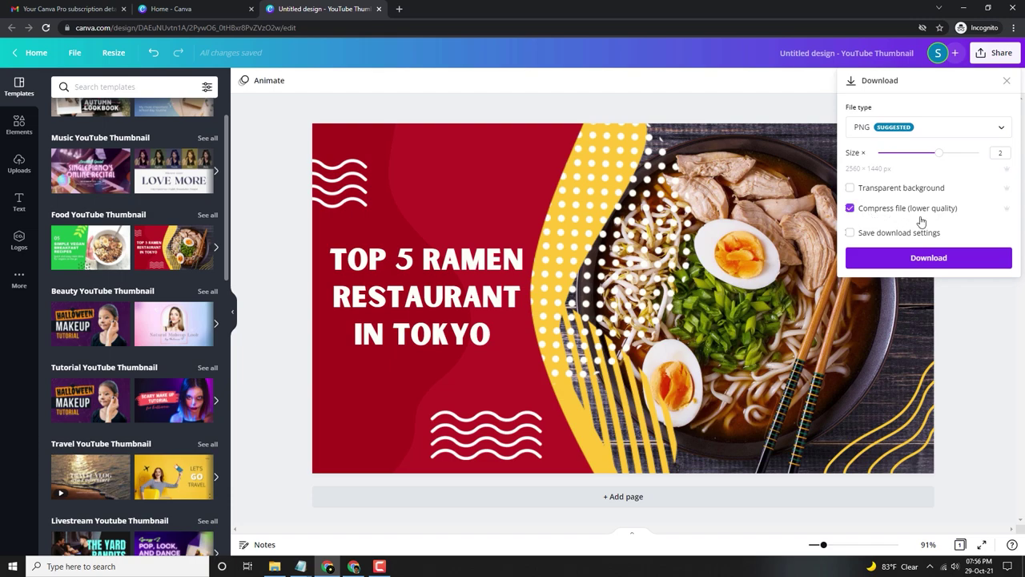
click(922, 258)
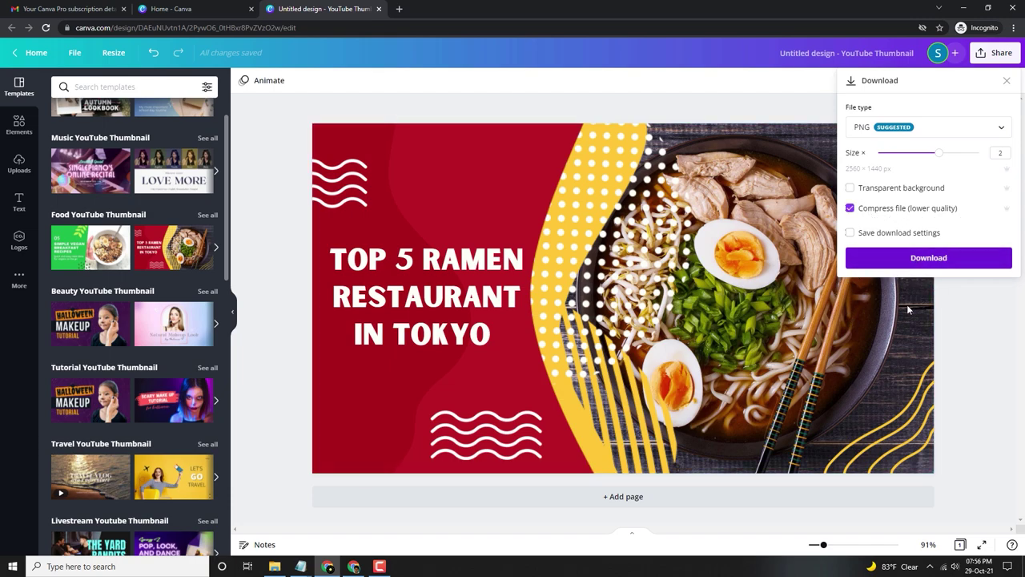